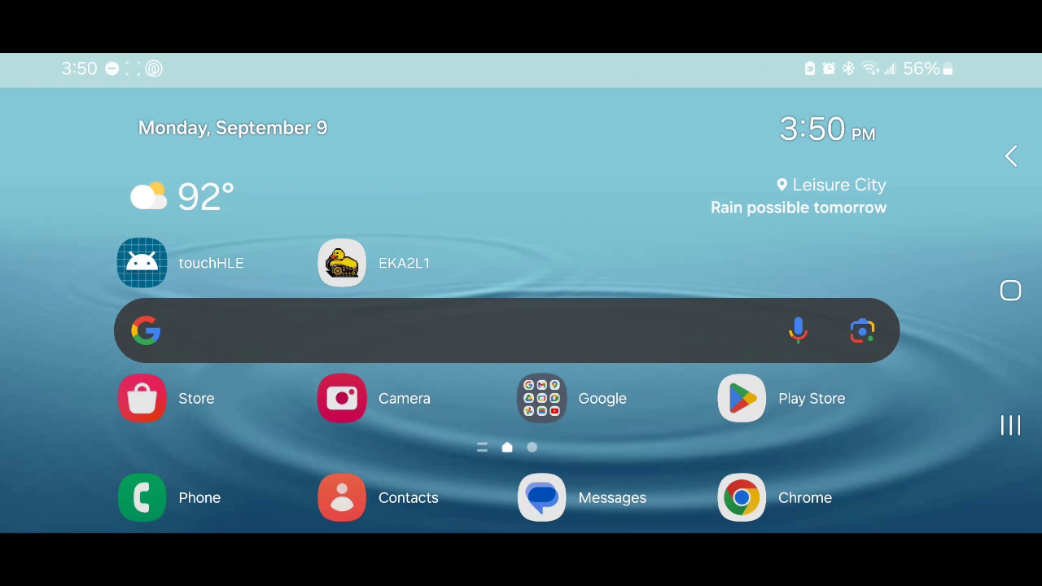
Load touchhle.org in Chrome and scroll down to its list of download and info links
{"action": "left_click", "coordinate": [456, 330]}
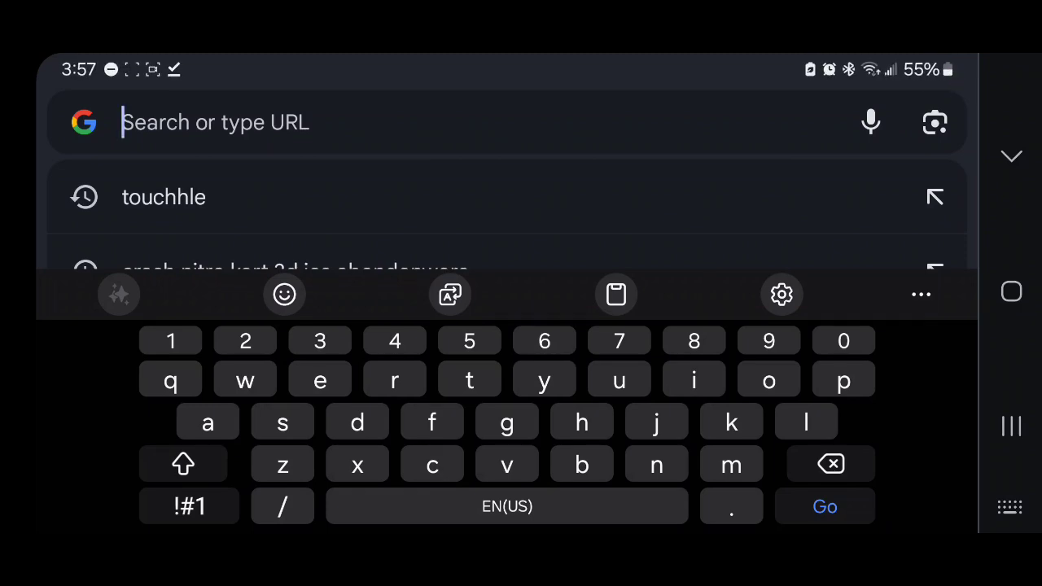
{"action": "left_click", "coordinate": [478, 384]}
{"action": "type", "text": "ouchhle.org"}
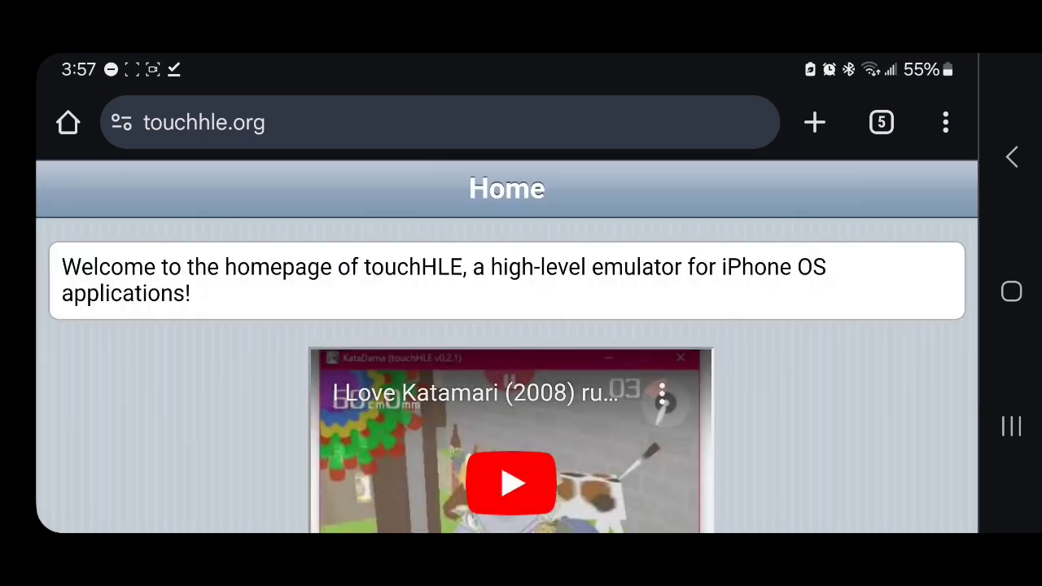
{"action": "left_click_drag", "start_coordinate": [845, 501], "coordinate": [831, 434]}
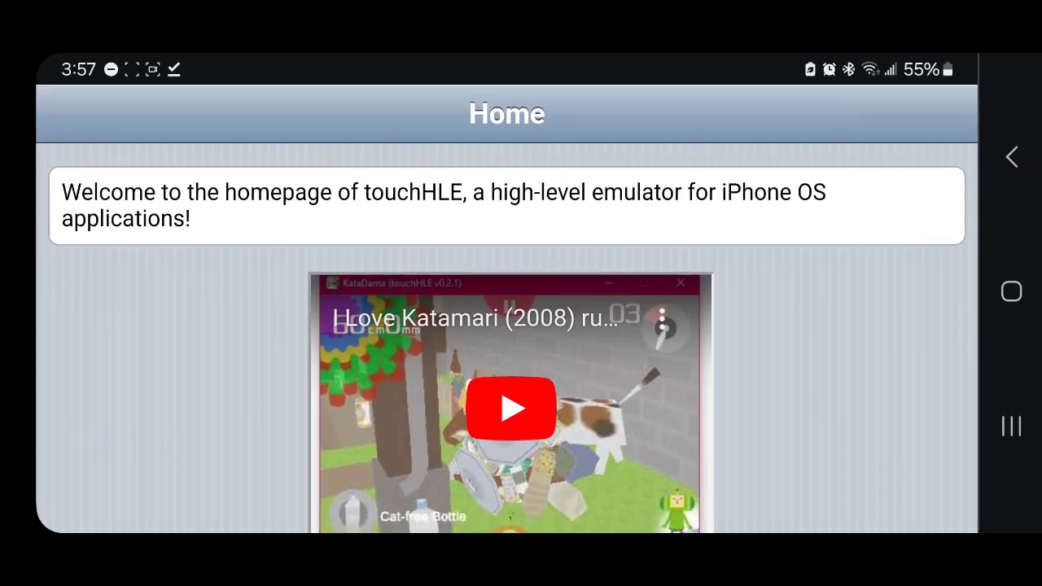
{"action": "scroll", "coordinate": [506, 325], "scroll_direction": "down", "scroll_amount": 10}
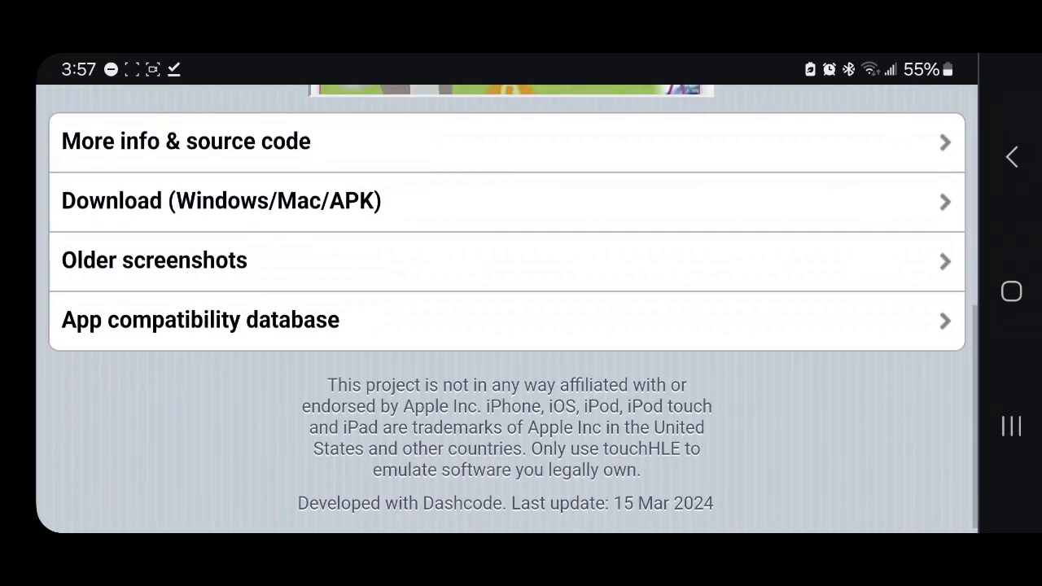
{"action": "left_click_drag", "start_coordinate": [828, 301], "coordinate": [828, 440]}
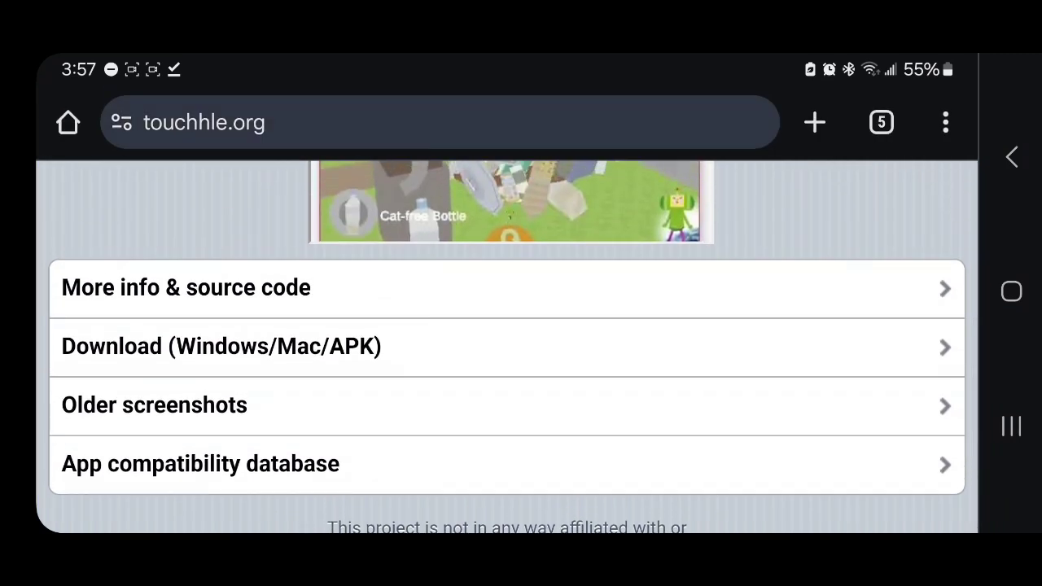
Open the touchHLE GitHub releases page and scroll down to the v0.2.2 Assets
{"action": "left_click", "coordinate": [140, 345]}
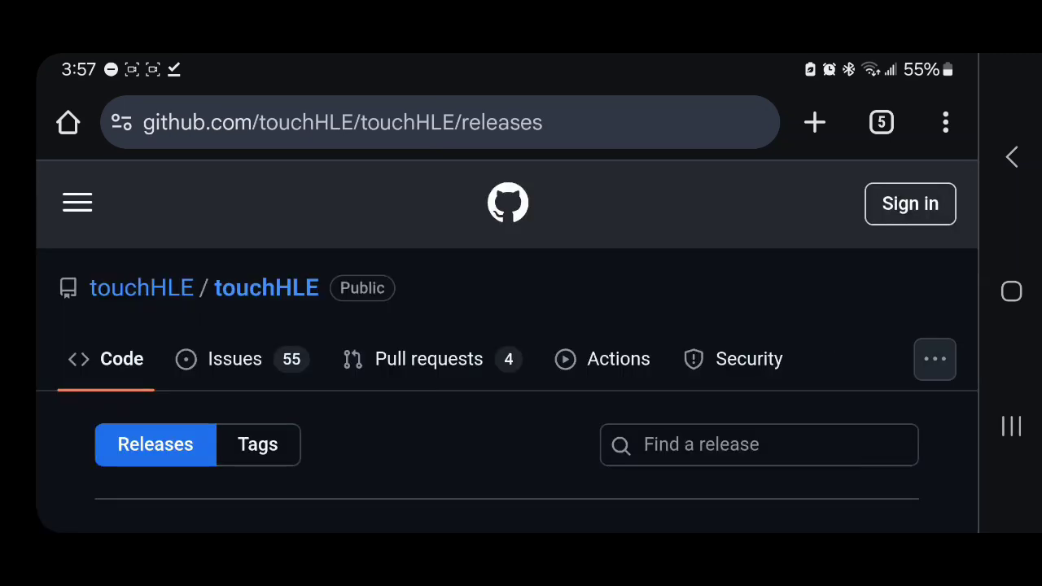
{"action": "left_click_drag", "start_coordinate": [806, 468], "coordinate": [809, 320]}
{"action": "left_click_drag", "start_coordinate": [805, 500], "coordinate": [853, 278]}
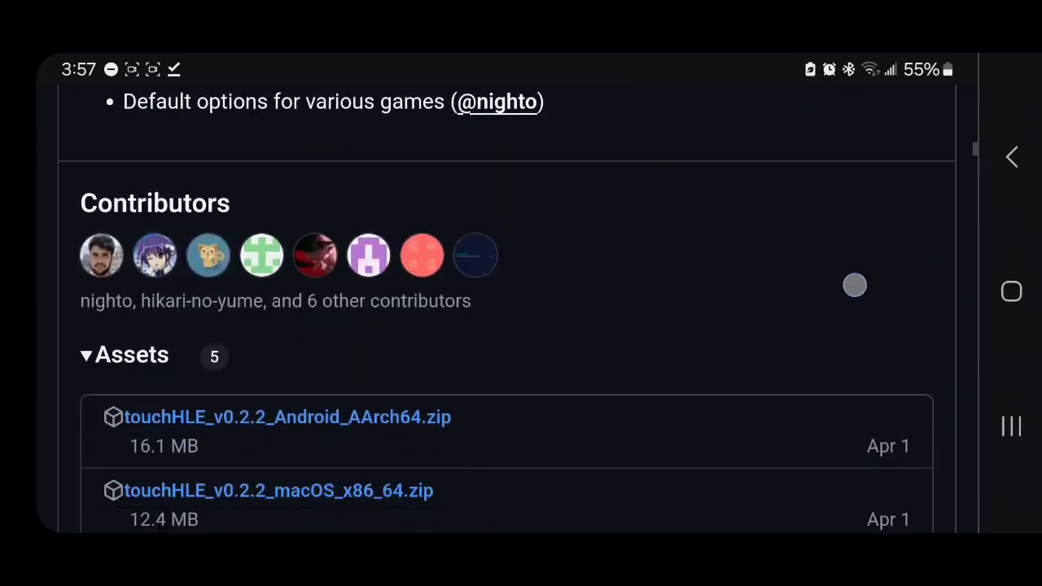
{"action": "left_click_drag", "start_coordinate": [812, 418], "coordinate": [825, 310]}
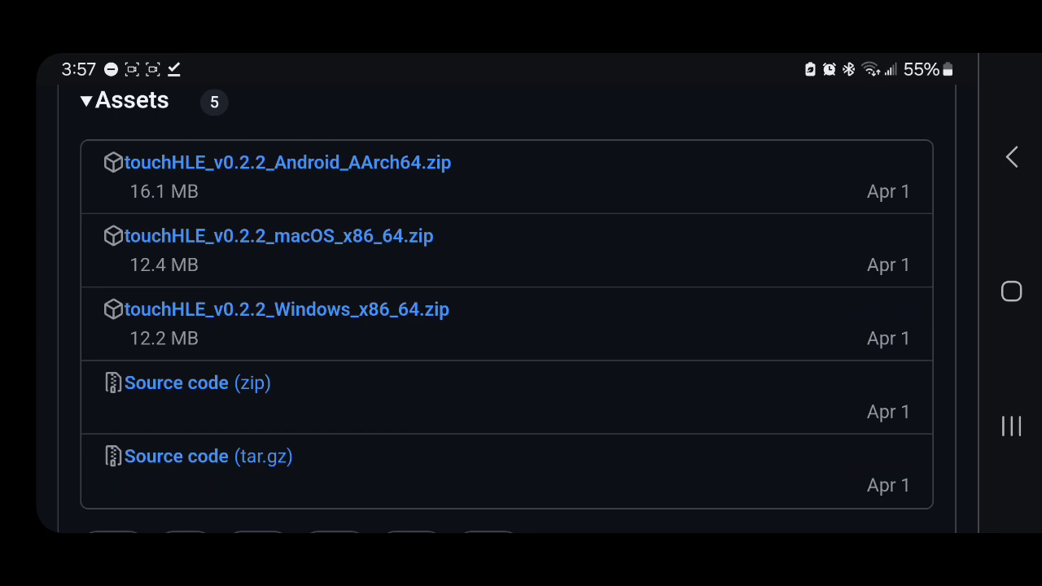
{"action": "mouse_move", "coordinate": [323, 163]}
{"action": "left_mouse_down"}
{"action": "mouse_move", "coordinate": [342, 165]}
{"action": "mouse_move", "coordinate": [233, 173]}
{"action": "left_mouse_up"}
Download touchHLE_v0.2.2_Android_AArch64.zip and watch it finish in Chrome's Downloads list
{"action": "left_click", "coordinate": [344, 163]}
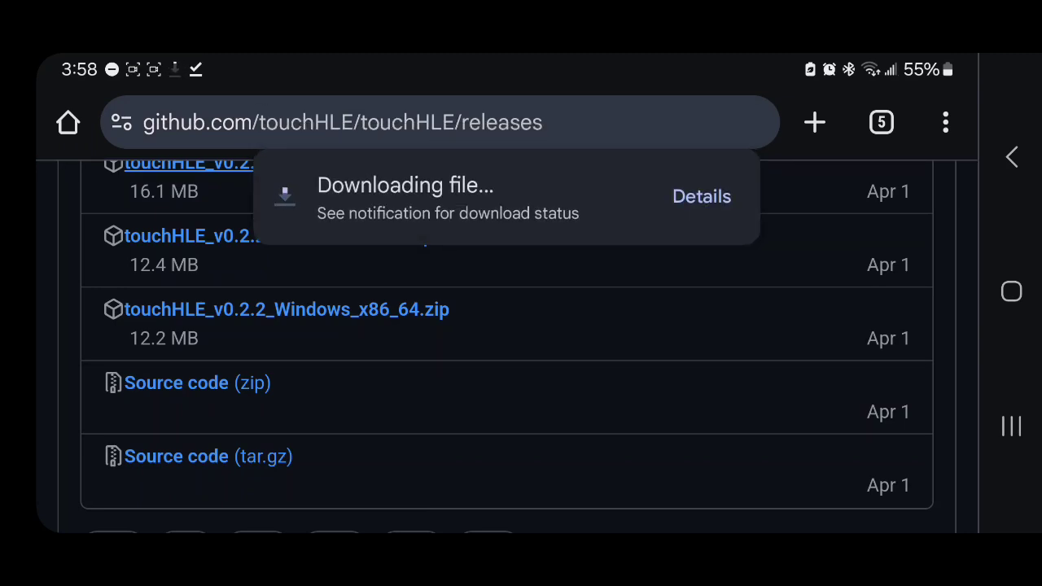
{"action": "left_click", "coordinate": [705, 196]}
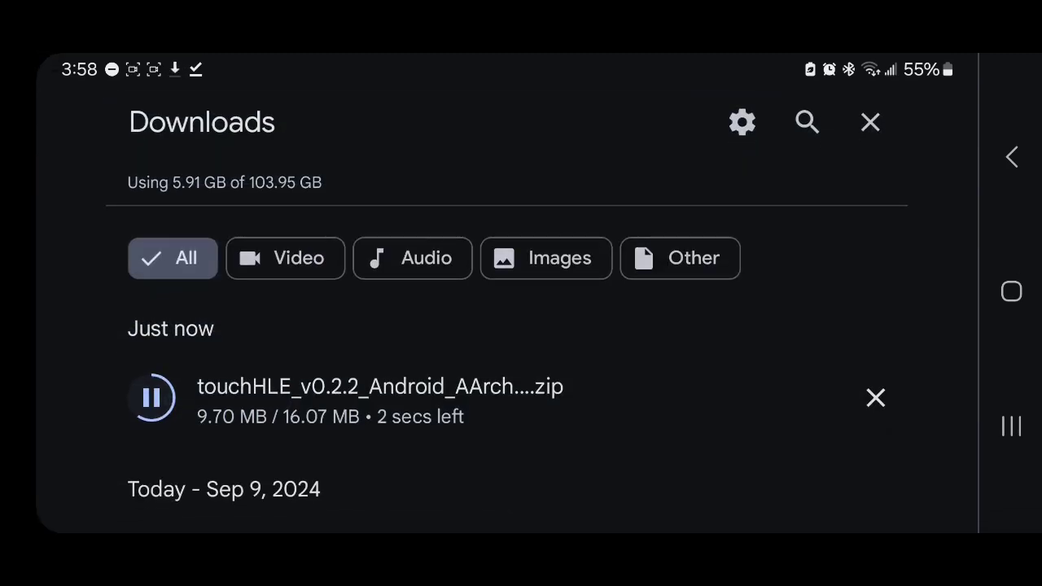
{"action": "left_click_drag", "start_coordinate": [779, 488], "coordinate": [780, 370]}
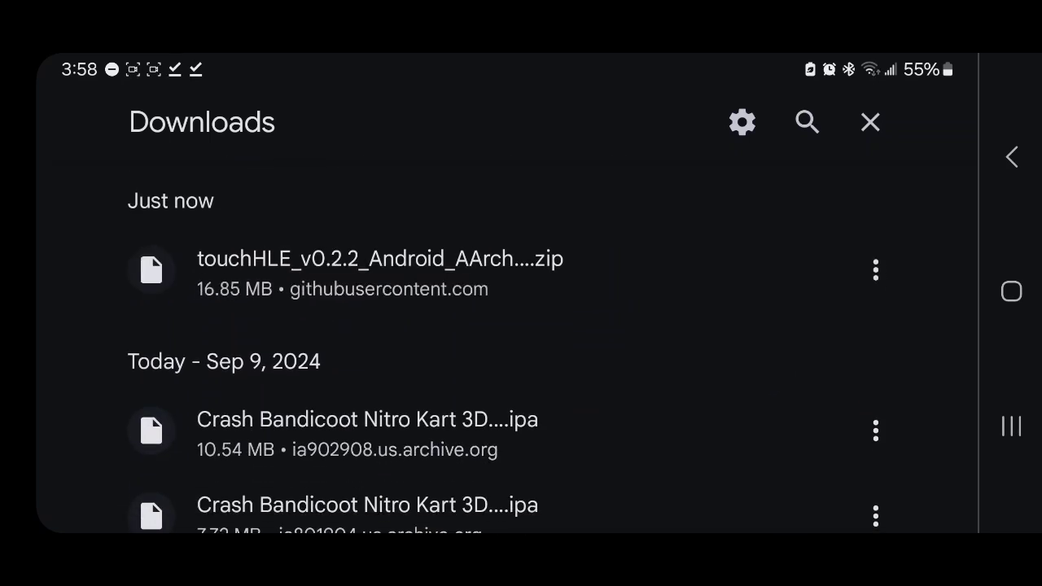
In My Files, extract the touchHLE v0.2.2 Android AArch64 zip in Downloads into its own folder
{"action": "left_click", "coordinate": [1011, 292]}
{"action": "left_click_drag", "start_coordinate": [790, 498], "coordinate": [806, 297]}
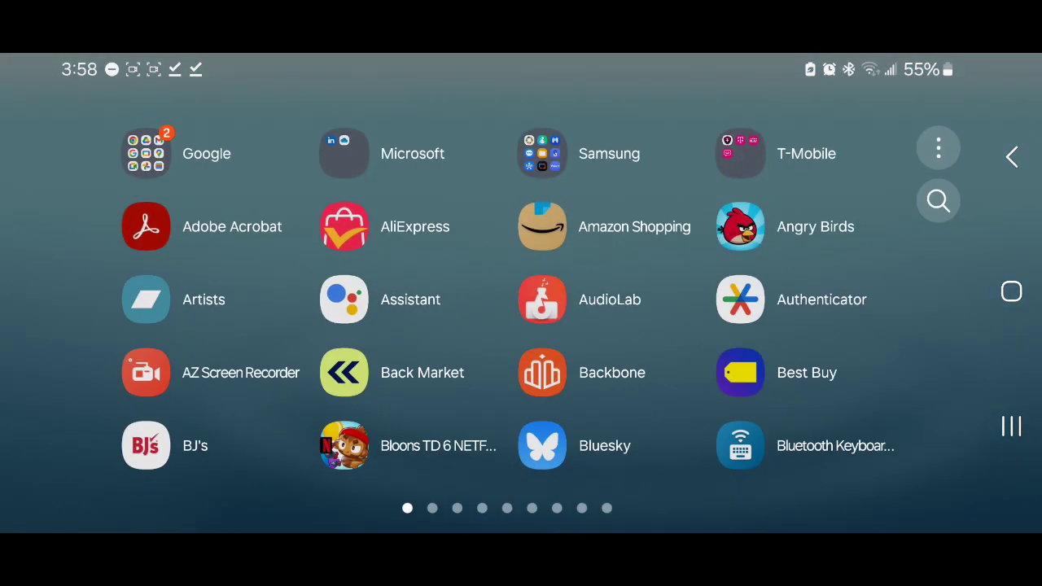
{"action": "left_click", "coordinate": [542, 162]}
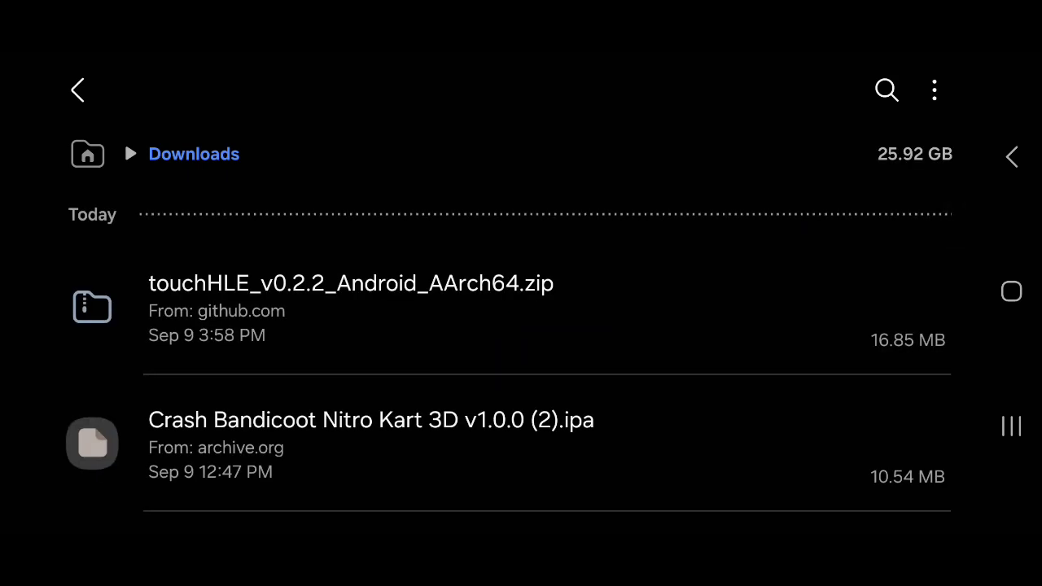
{"action": "left_click", "coordinate": [600, 333]}
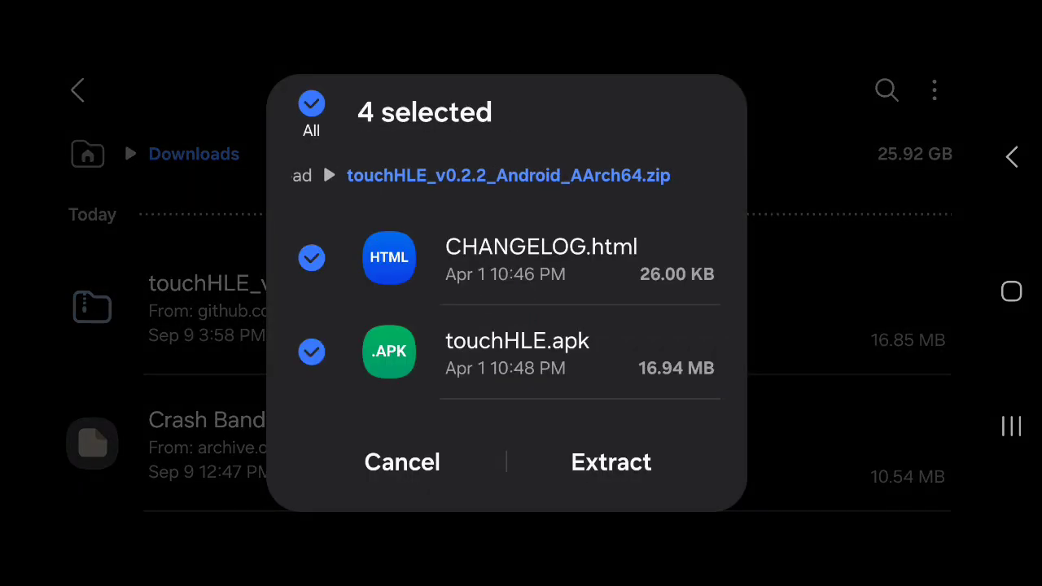
{"action": "left_click", "coordinate": [612, 462]}
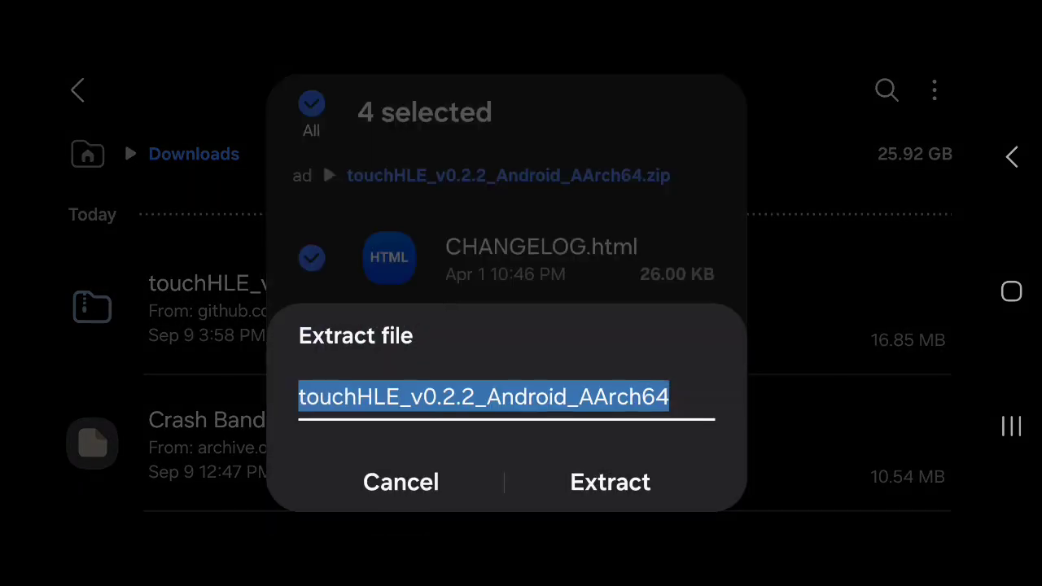
{"action": "left_click", "coordinate": [611, 253]}
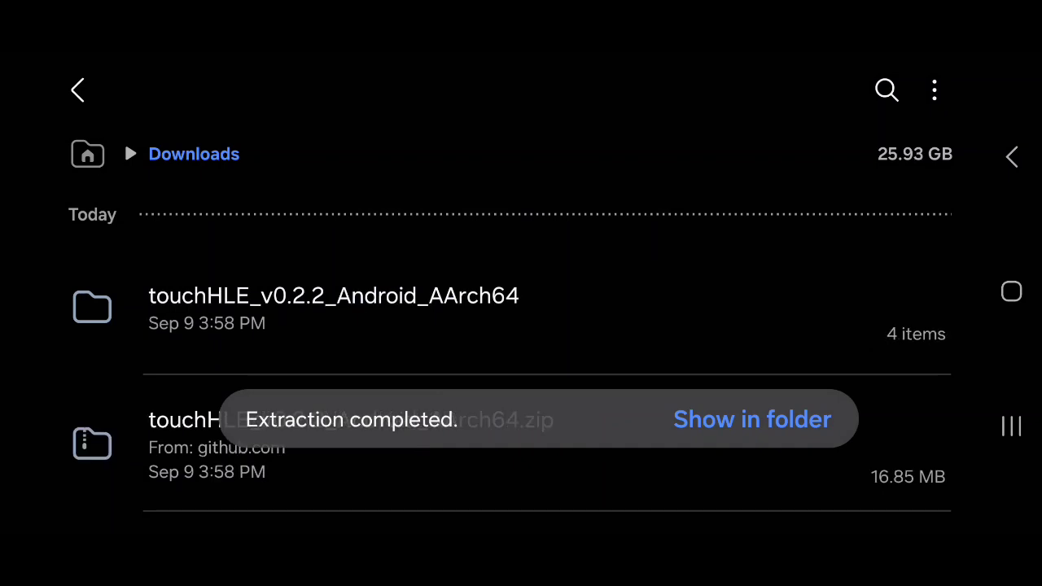
{"action": "mouse_move", "coordinate": [572, 317]}
{"action": "left_mouse_down"}
{"action": "mouse_move", "coordinate": [676, 344]}
{"action": "mouse_move", "coordinate": [586, 358]}
{"action": "left_mouse_up"}
Open the extracted touchHLE folder and launch the touchHLE.apk installer
{"action": "left_click", "coordinate": [587, 351]}
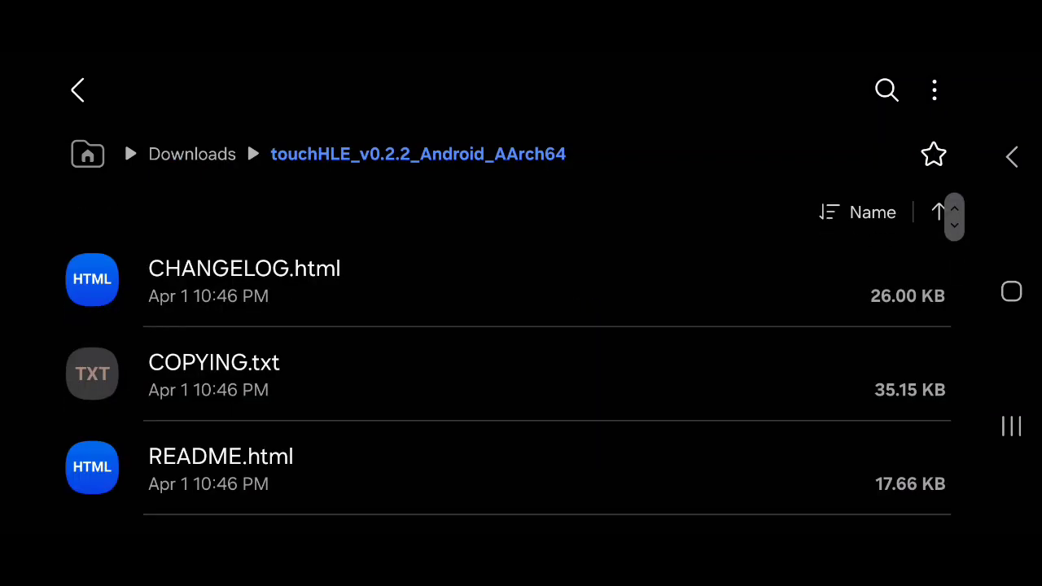
{"action": "scroll", "coordinate": [506, 350], "scroll_direction": "down", "scroll_amount": 2}
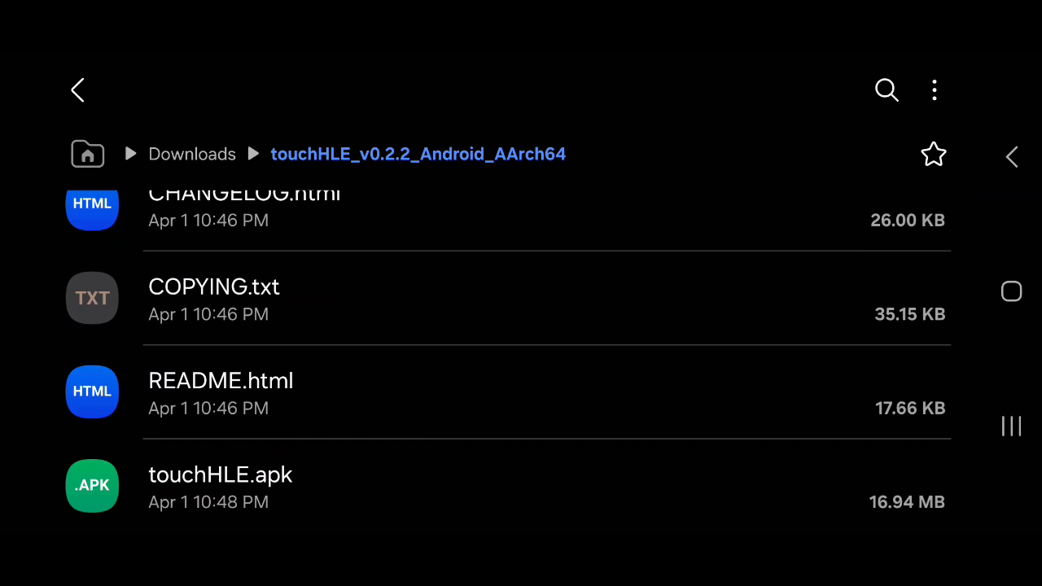
{"action": "left_click", "coordinate": [347, 488]}
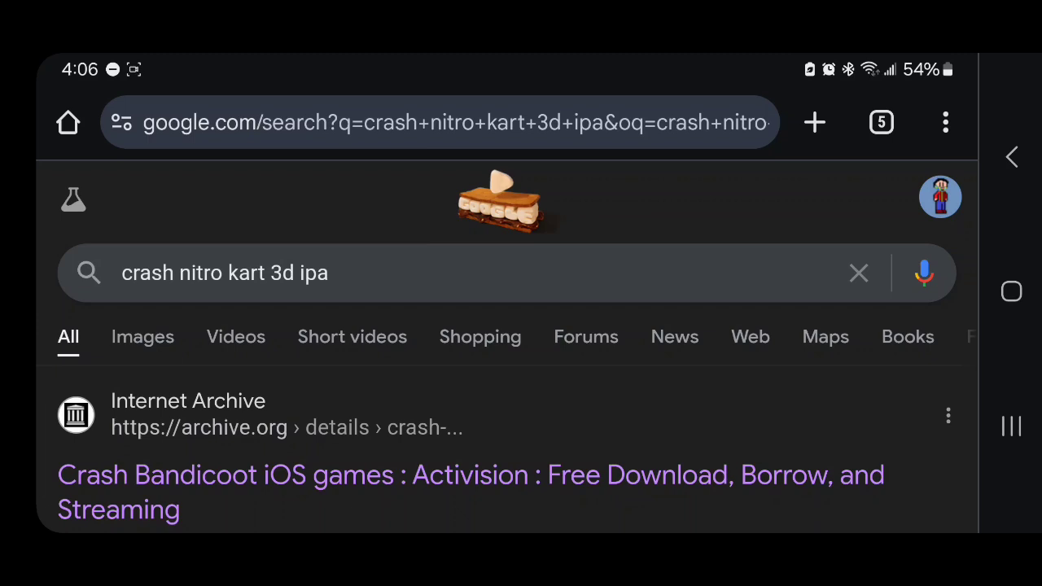
Open the Internet Archive 'crash-bandicoot-ios-games' result and scroll to its Download Options
{"action": "left_click_drag", "start_coordinate": [793, 461], "coordinate": [800, 305]}
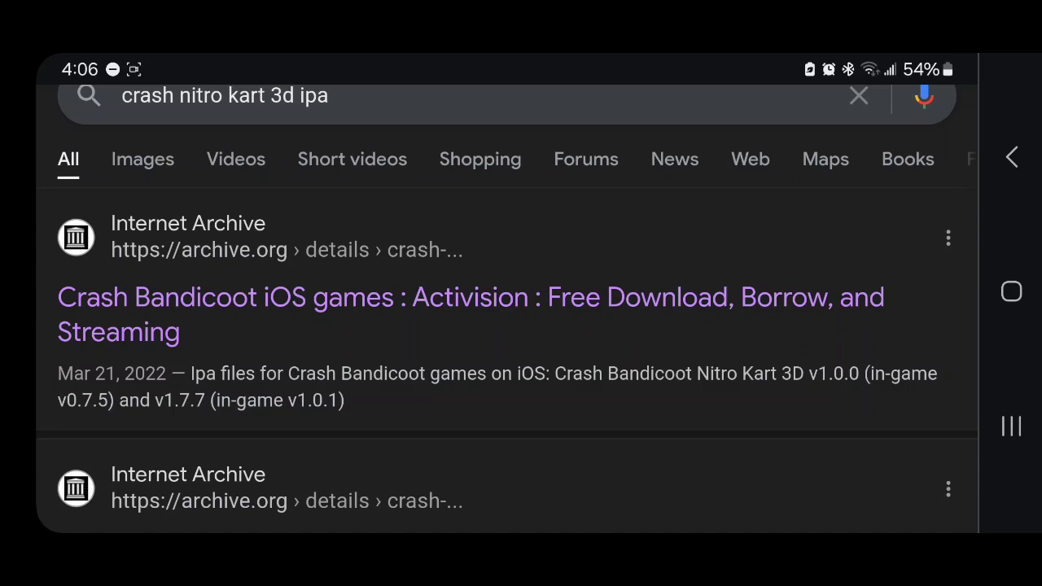
{"action": "left_click", "coordinate": [244, 298]}
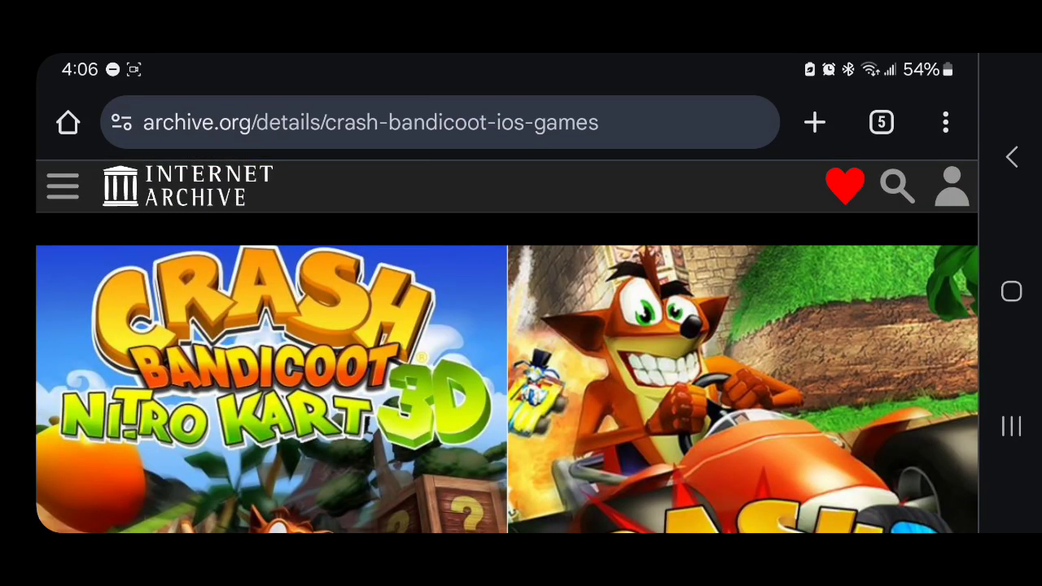
{"action": "scroll", "coordinate": [855, 244], "scroll_direction": "down", "scroll_amount": 20}
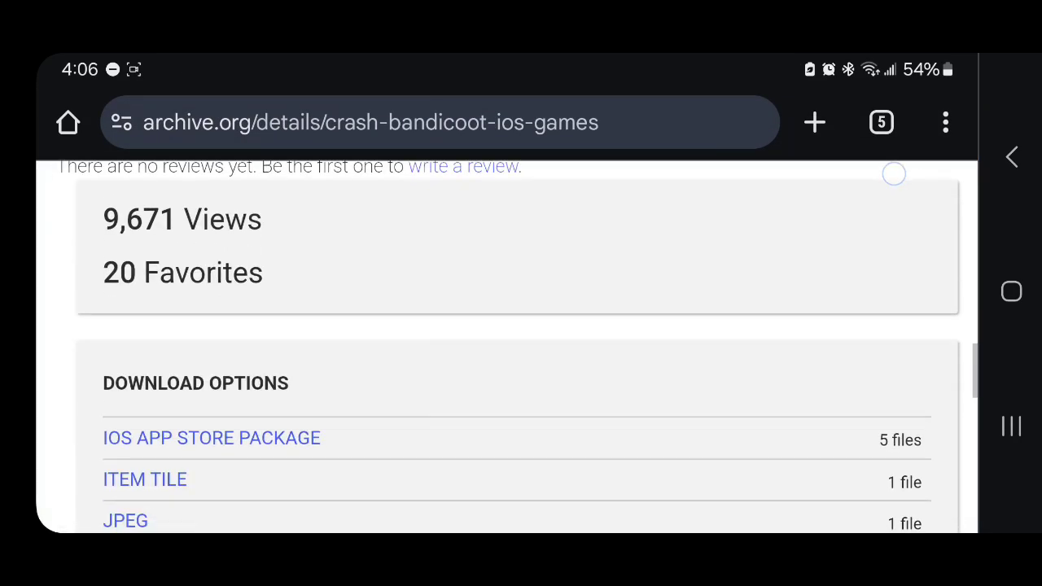
{"action": "scroll", "coordinate": [770, 374], "scroll_direction": "down", "scroll_amount": 1}
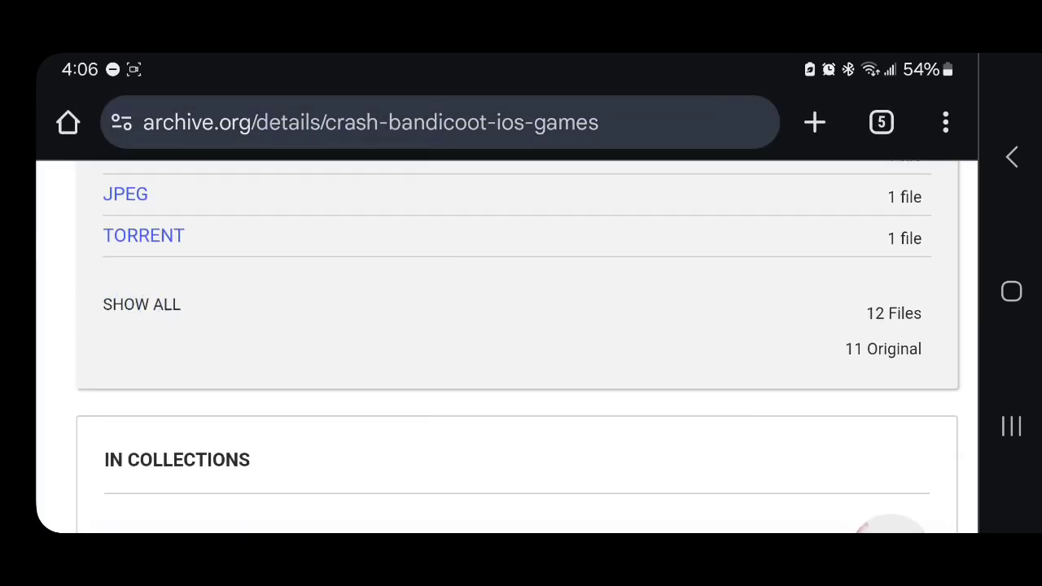
List all archive files and download Crash Bandicoot Nitro Kart 3D 1.0.ipa, checking its progress
{"action": "left_click", "coordinate": [142, 303]}
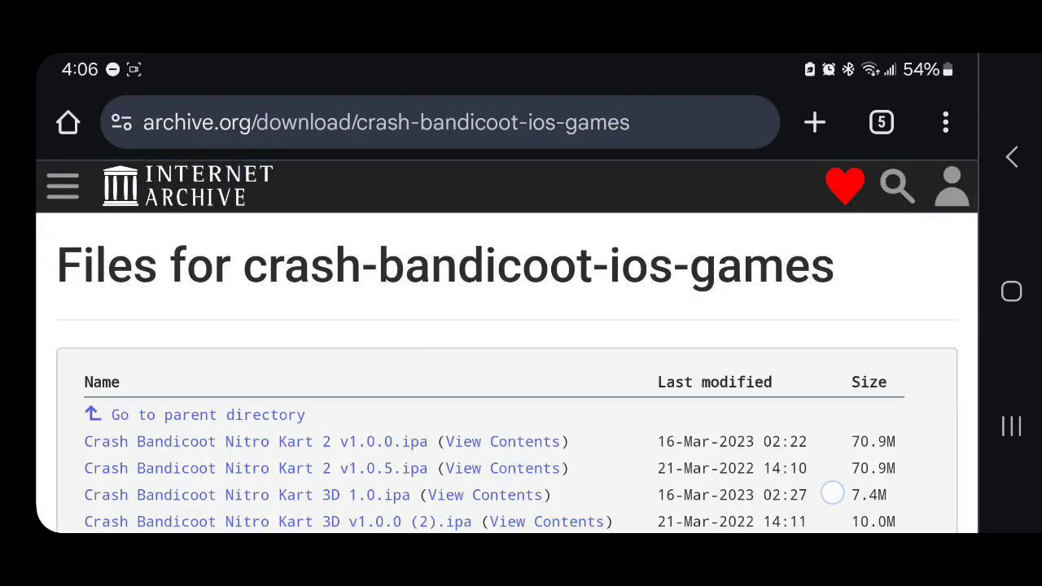
{"action": "scroll", "coordinate": [833, 492], "scroll_direction": "down", "scroll_amount": 3}
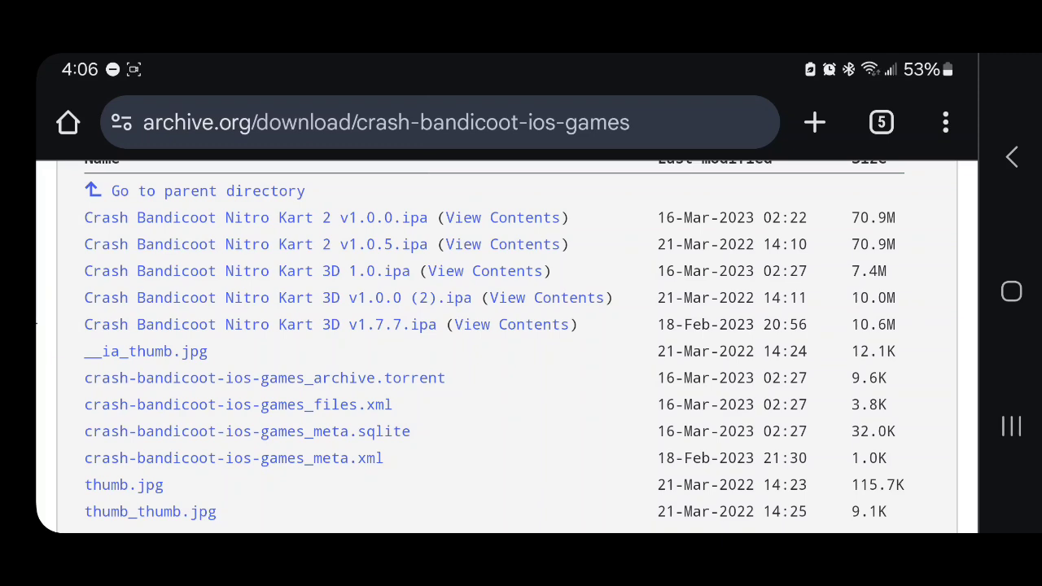
{"action": "left_click", "coordinate": [319, 272]}
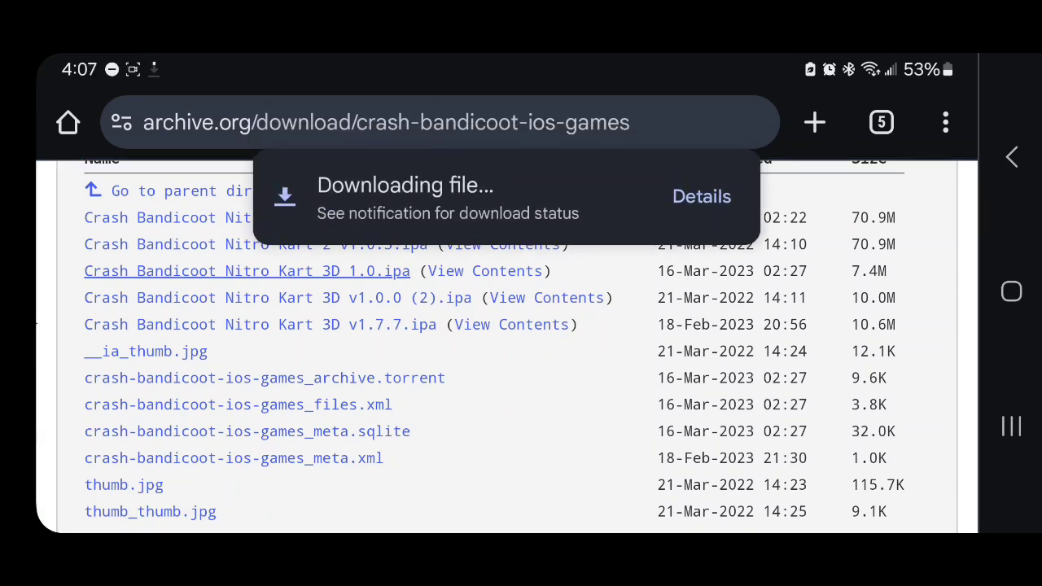
{"action": "left_click", "coordinate": [719, 196]}
{"action": "left_click_drag", "start_coordinate": [795, 415], "coordinate": [786, 347]}
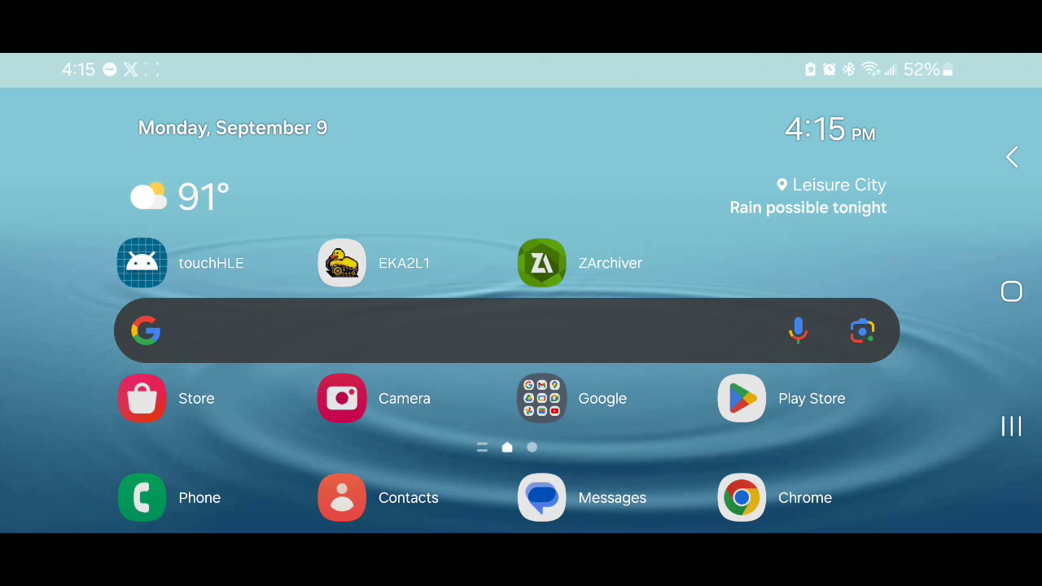
Launch ZArchiver, clear the notification and tips prompts, and open the Download folder
{"action": "left_click", "coordinate": [542, 263]}
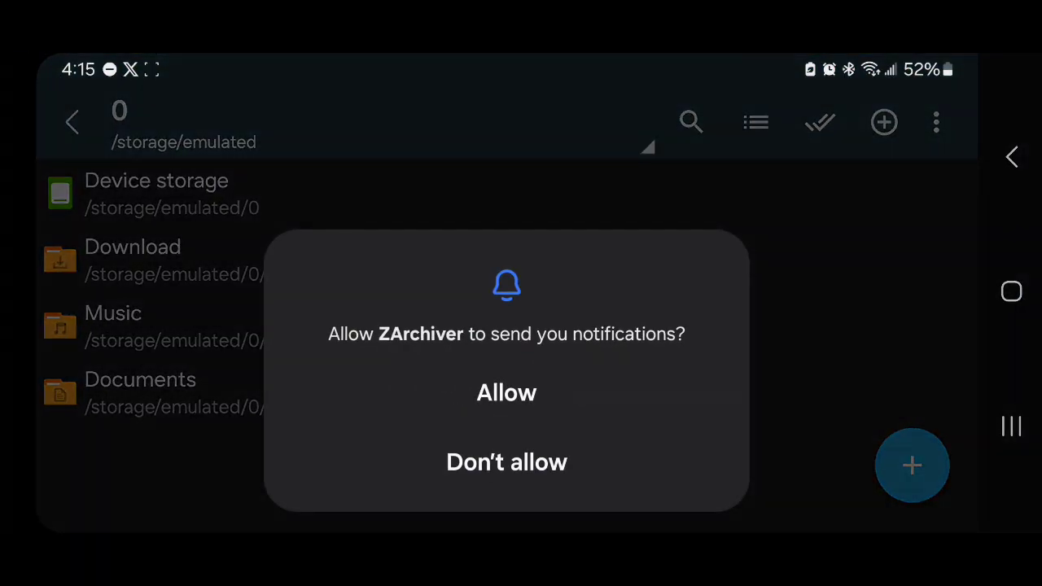
{"action": "left_click", "coordinate": [521, 391]}
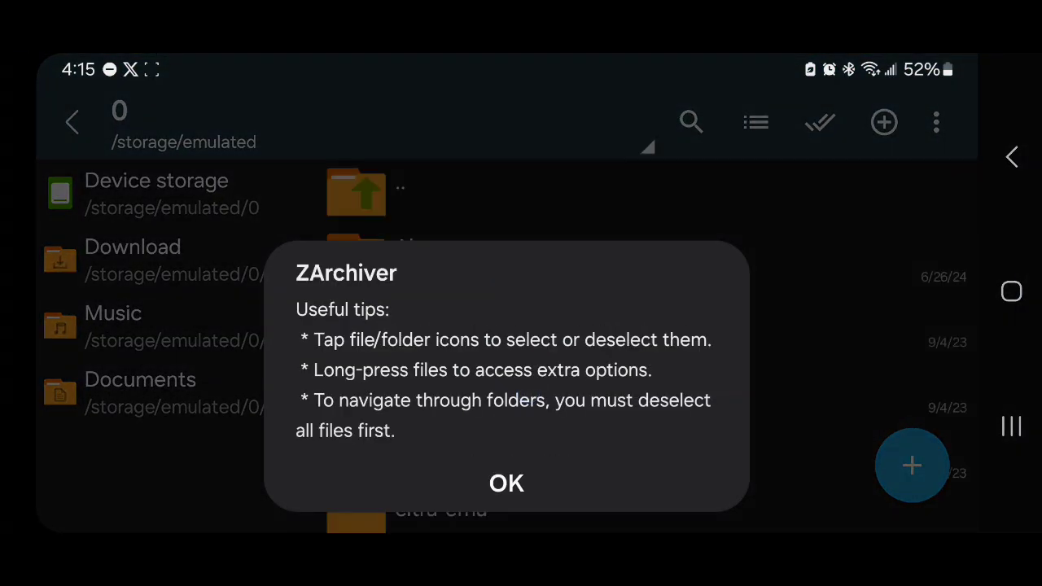
{"action": "left_click", "coordinate": [545, 469]}
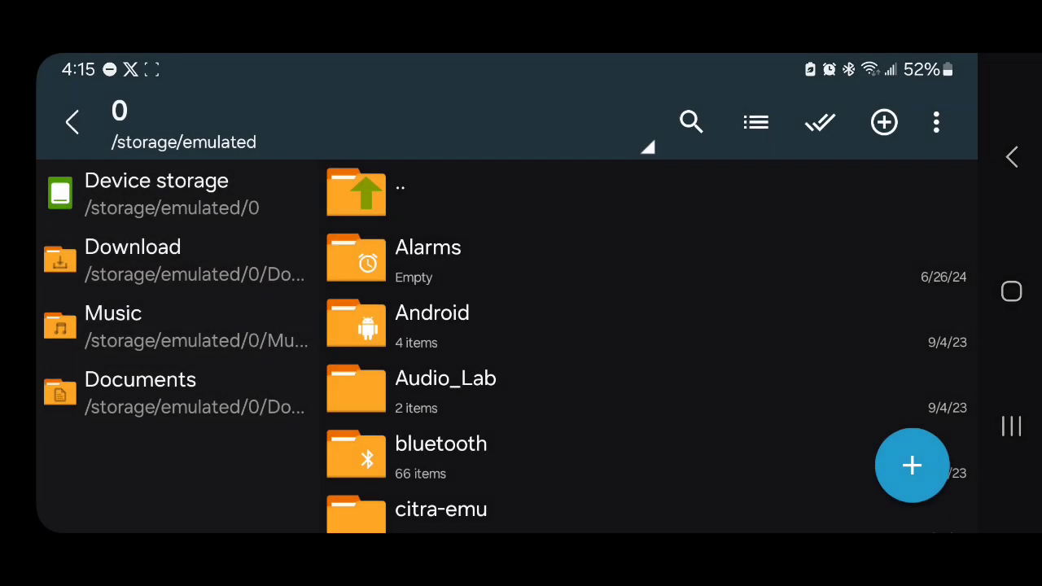
{"action": "left_click_drag", "start_coordinate": [712, 508], "coordinate": [719, 217]}
{"action": "left_click_drag", "start_coordinate": [679, 383], "coordinate": [679, 363]}
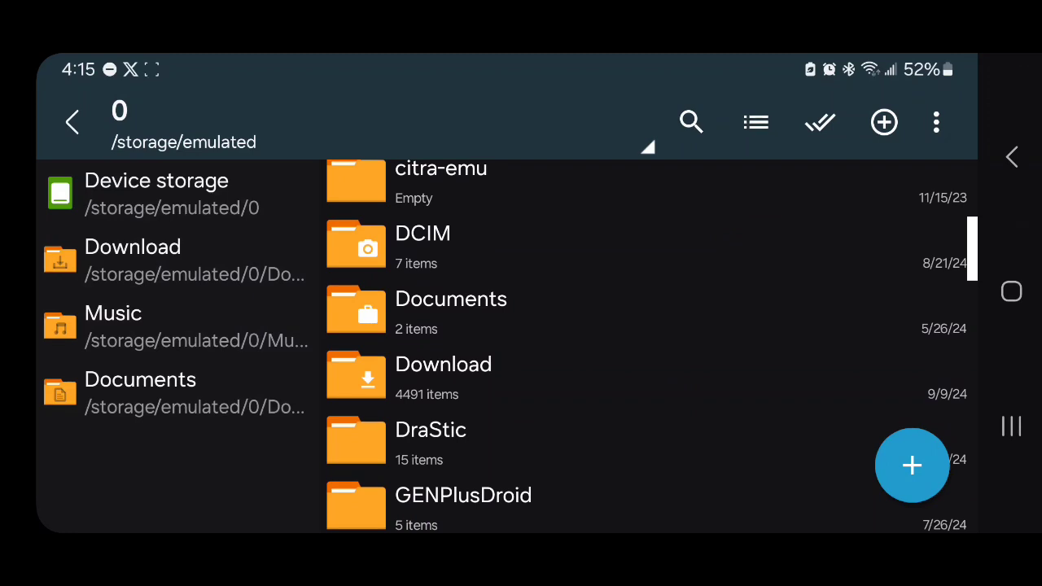
{"action": "mouse_move", "coordinate": [653, 379]}
{"action": "left_mouse_down"}
{"action": "mouse_move", "coordinate": [645, 364]}
{"action": "mouse_move", "coordinate": [697, 363]}
{"action": "mouse_move", "coordinate": [681, 344]}
{"action": "mouse_move", "coordinate": [646, 355]}
{"action": "mouse_move", "coordinate": [691, 358]}
{"action": "left_mouse_up"}
{"action": "mouse_move", "coordinate": [362, 383]}
{"action": "left_mouse_down"}
{"action": "mouse_move", "coordinate": [361, 363]}
{"action": "mouse_move", "coordinate": [351, 365]}
{"action": "mouse_move", "coordinate": [382, 386]}
{"action": "left_mouse_up"}
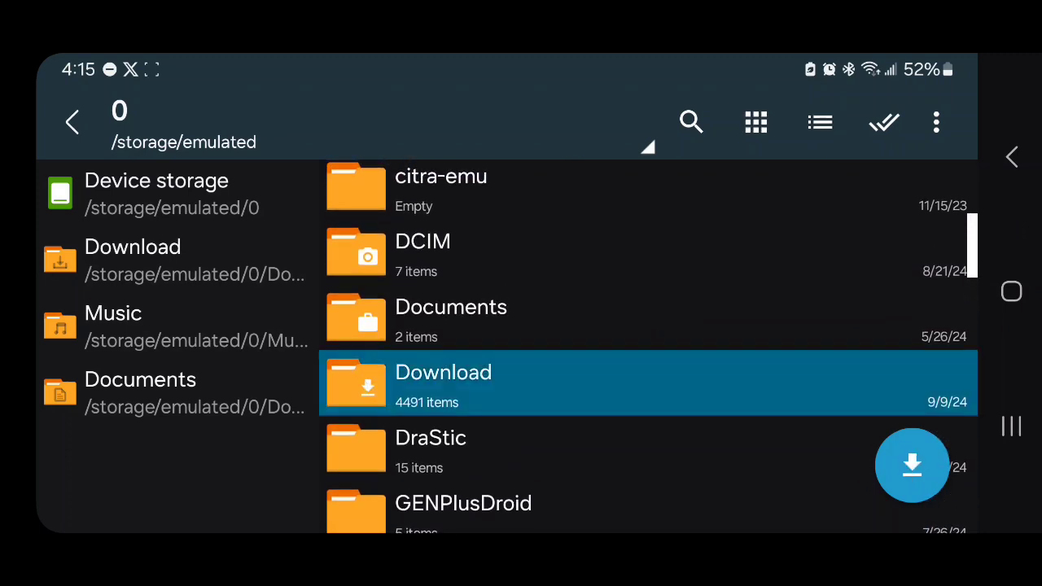
{"action": "left_click", "coordinate": [382, 385]}
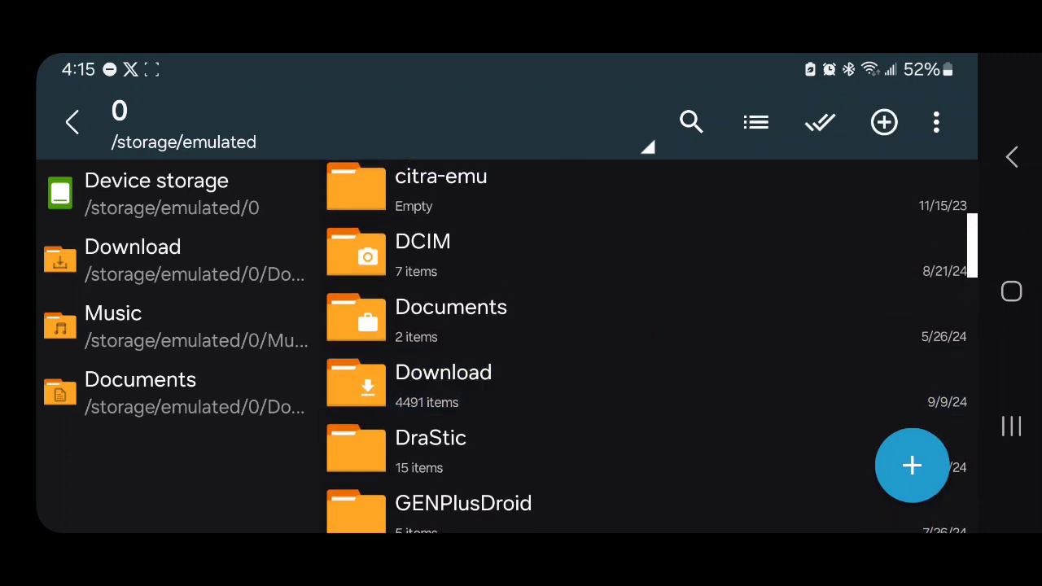
{"action": "left_click", "coordinate": [670, 391]}
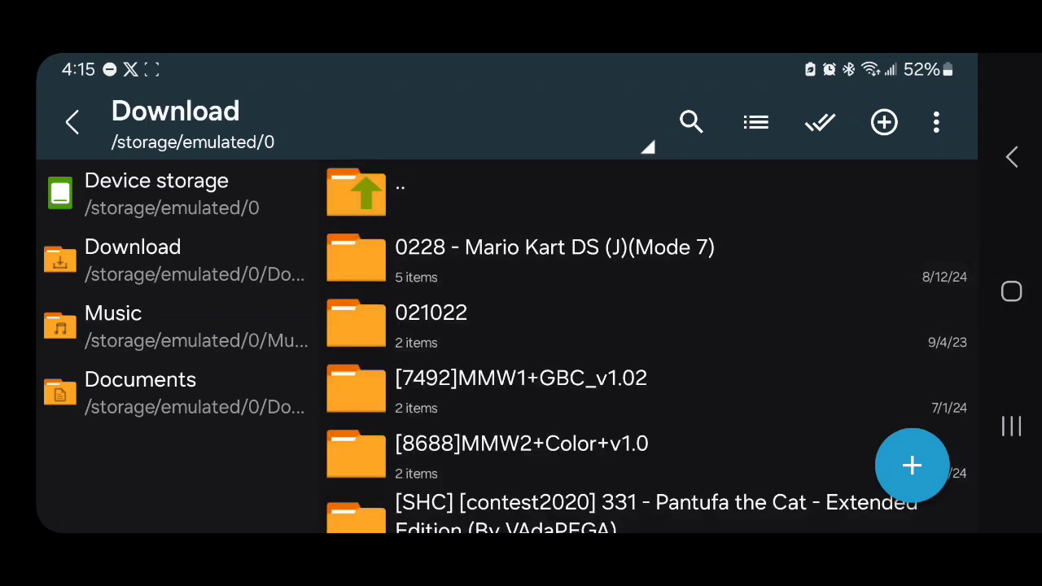
Search Download for '.ipa' and bring up actions for Crash Bandicoot Nitro Kart 3D 1.0.ipa
{"action": "left_click", "coordinate": [692, 122]}
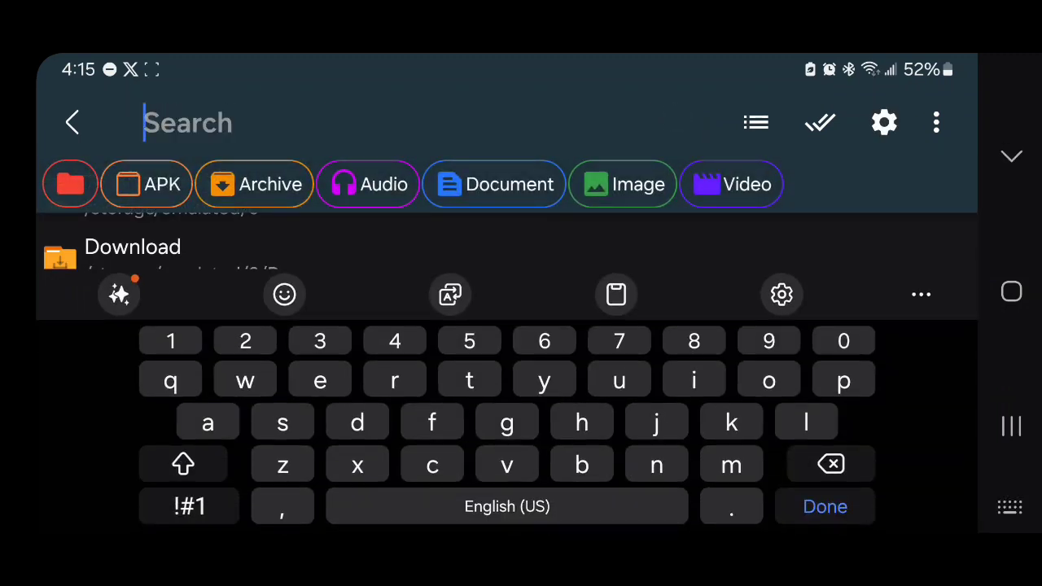
{"action": "type", "text": ".ipa"}
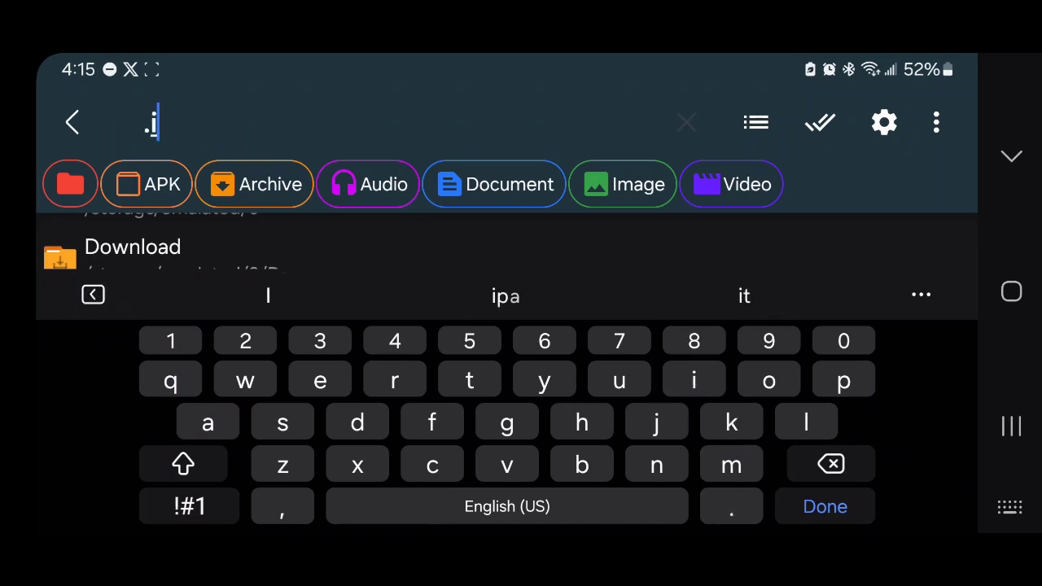
{"action": "left_click", "coordinate": [847, 513]}
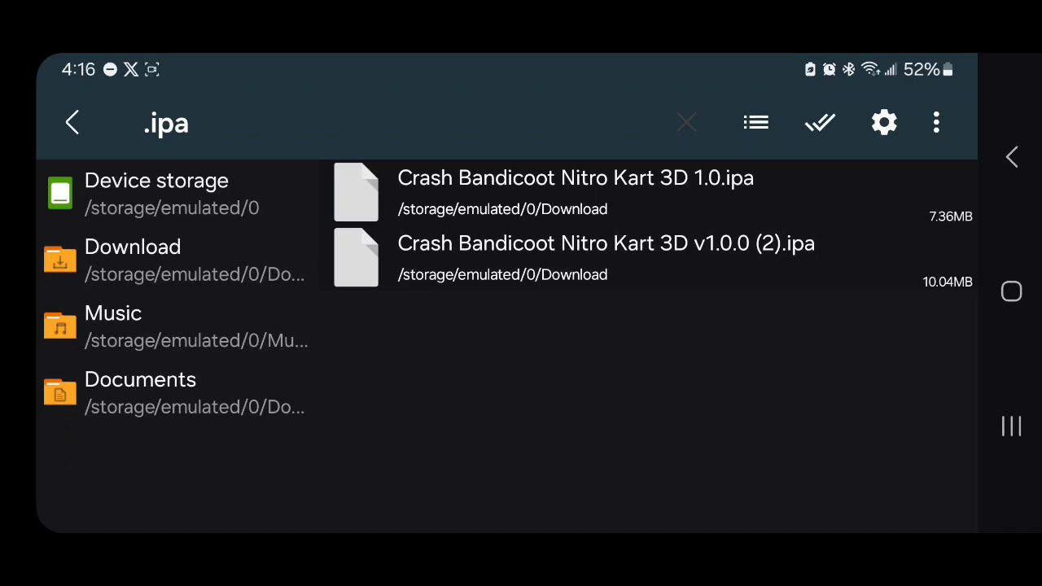
{"action": "left_click", "coordinate": [717, 198]}
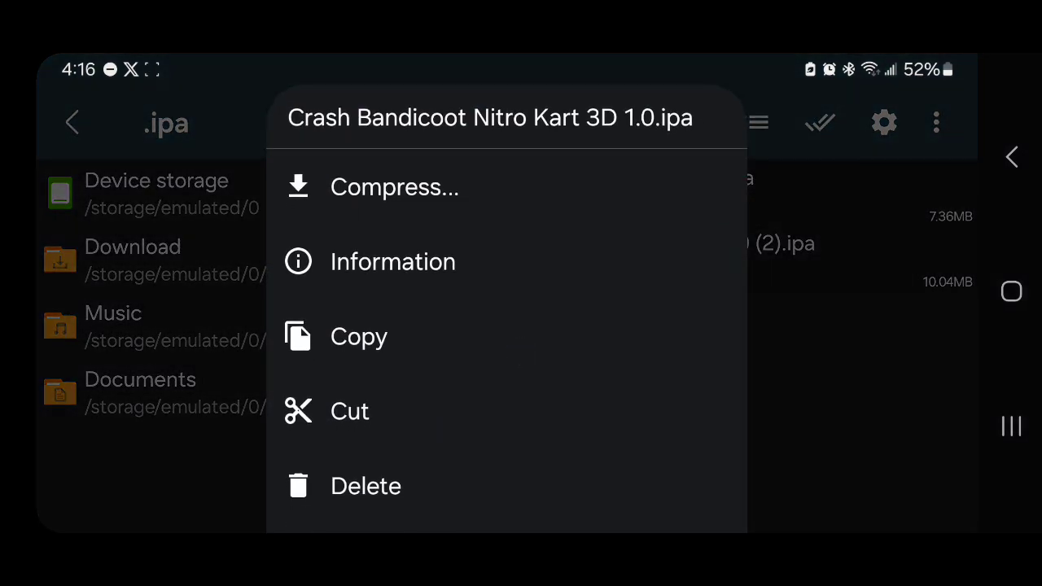
Copy Crash Bandicoot Nitro Kart 3D 1.0.ipa and browse to the Android/data folder
{"action": "left_click", "coordinate": [359, 336]}
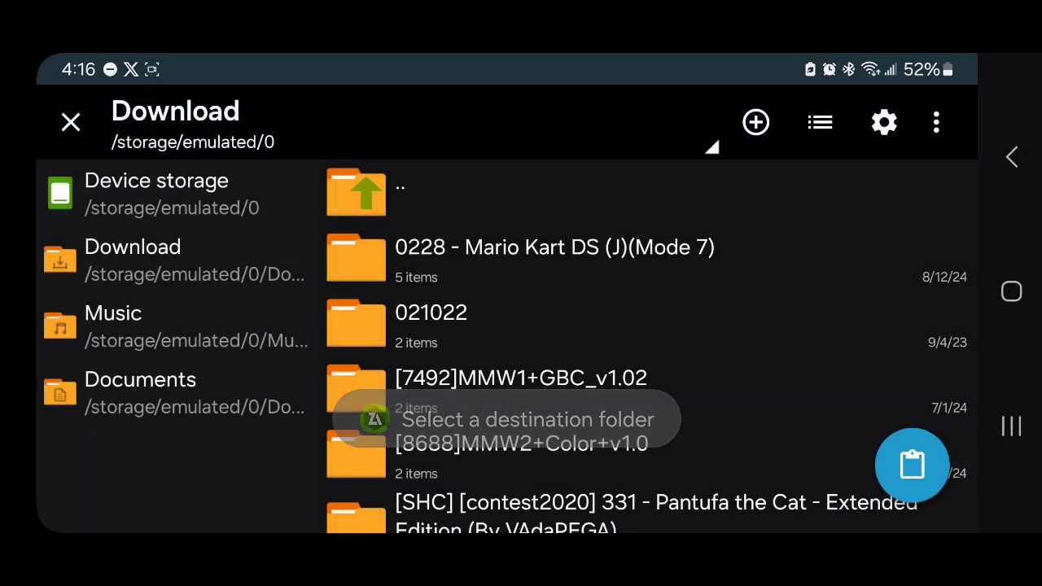
{"action": "left_click_drag", "start_coordinate": [522, 191], "coordinate": [577, 203]}
{"action": "left_click", "coordinate": [578, 195]}
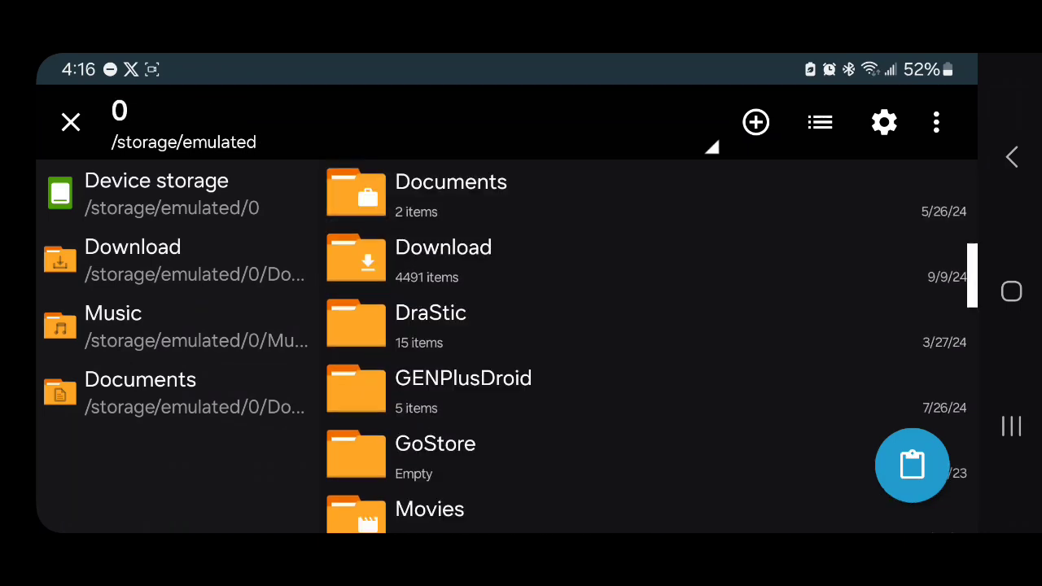
{"action": "scroll", "coordinate": [800, 497], "scroll_direction": "up", "scroll_amount": 8}
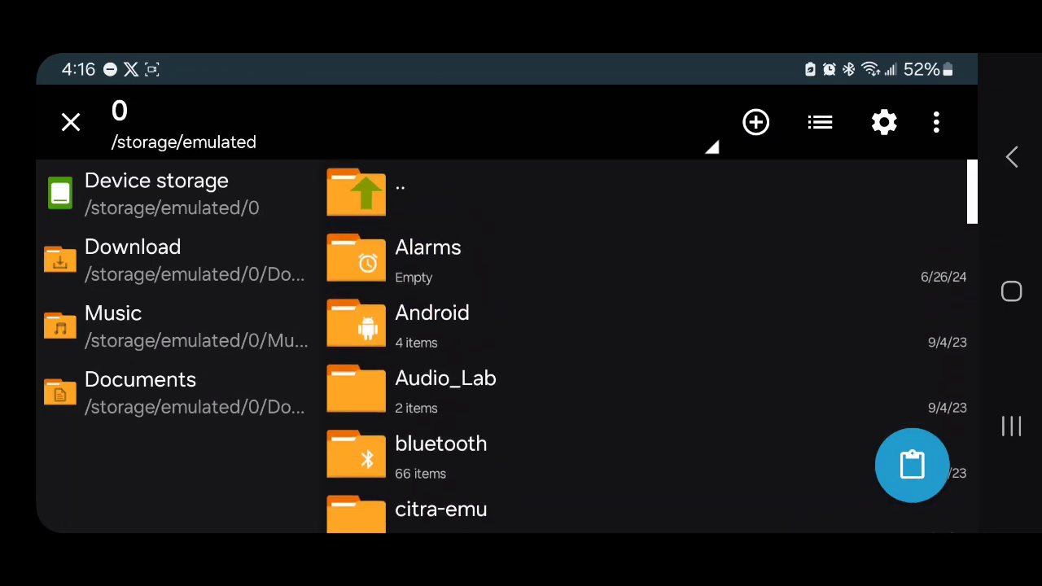
{"action": "left_click", "coordinate": [598, 331]}
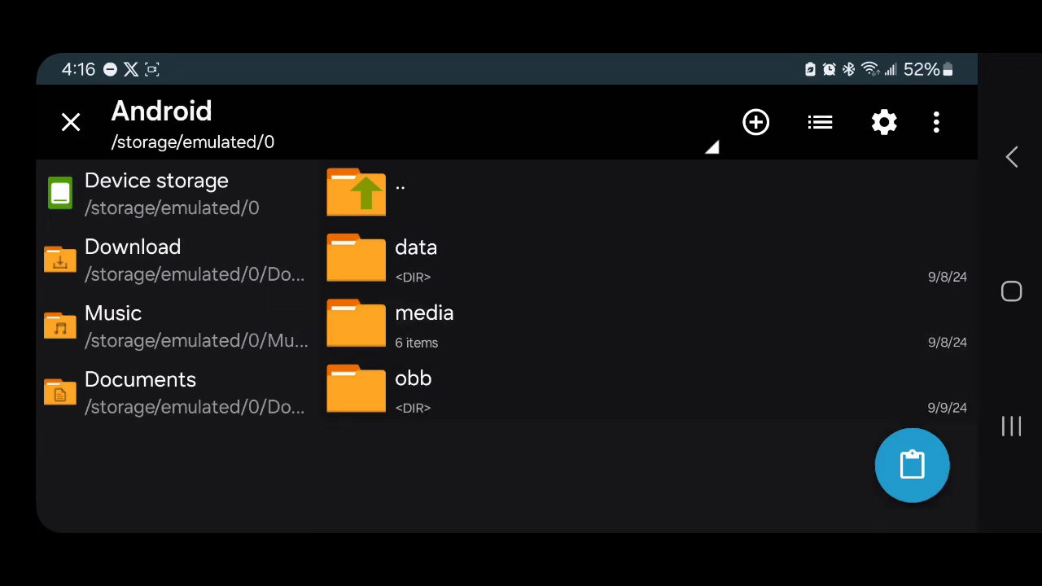
{"action": "left_click", "coordinate": [676, 249]}
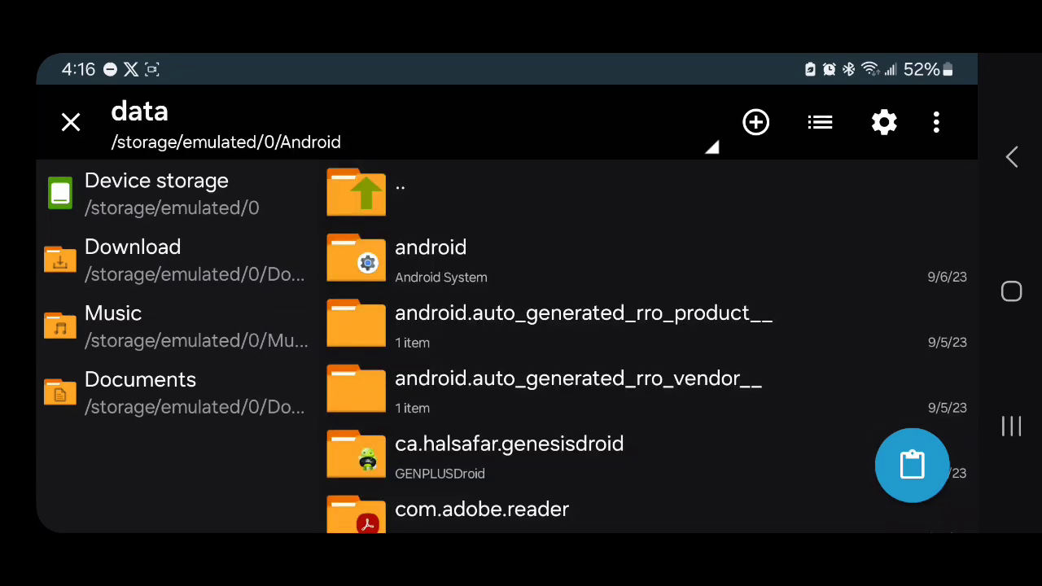
Paste the ipa into org.touchhle.android/files/touchHLE_apps
{"action": "scroll", "coordinate": [814, 223], "scroll_direction": "down", "scroll_amount": 15}
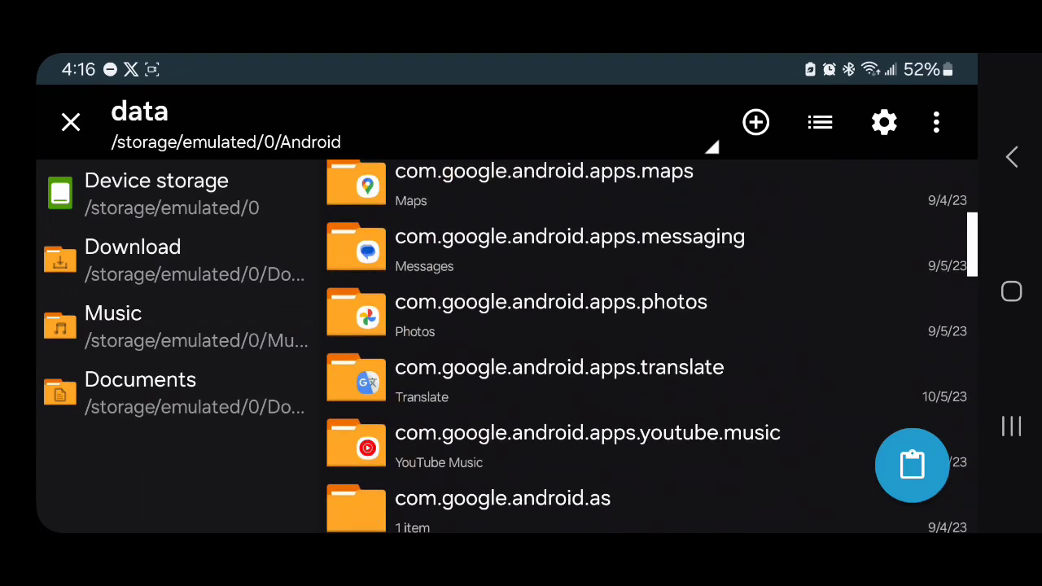
{"action": "left_click_drag", "start_coordinate": [970, 285], "coordinate": [961, 467]}
{"action": "left_click_drag", "start_coordinate": [719, 321], "coordinate": [721, 490]}
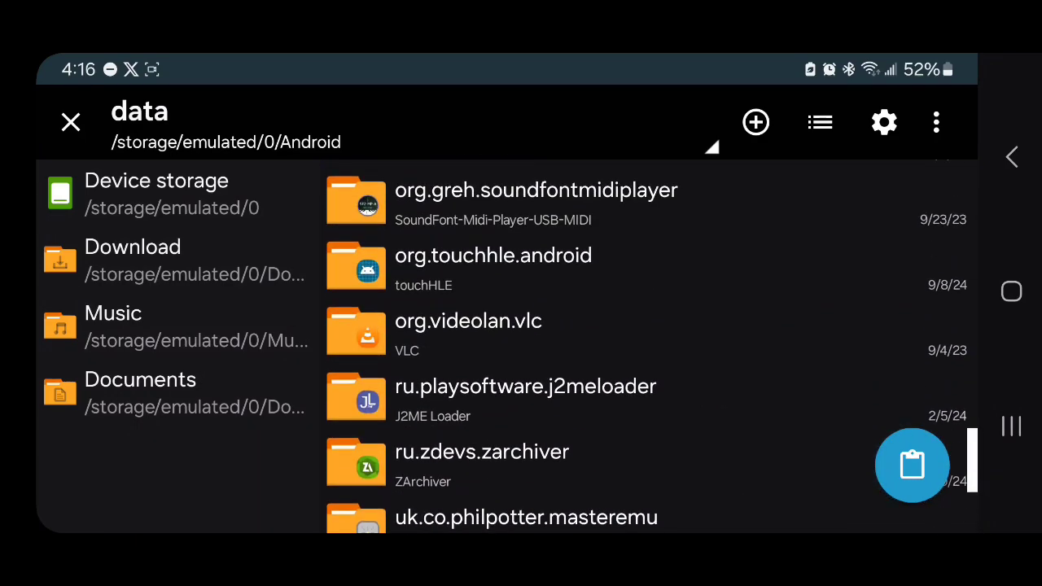
{"action": "mouse_move", "coordinate": [663, 272]}
{"action": "left_mouse_down"}
{"action": "mouse_move", "coordinate": [728, 290]}
{"action": "mouse_move", "coordinate": [714, 293]}
{"action": "left_mouse_up"}
{"action": "left_click", "coordinate": [675, 284]}
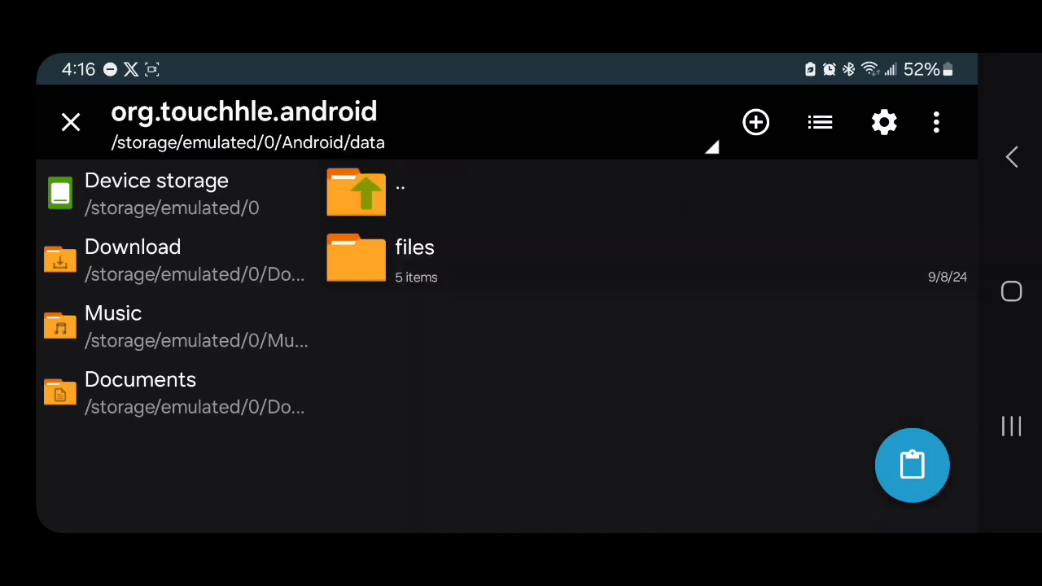
{"action": "left_click", "coordinate": [686, 270]}
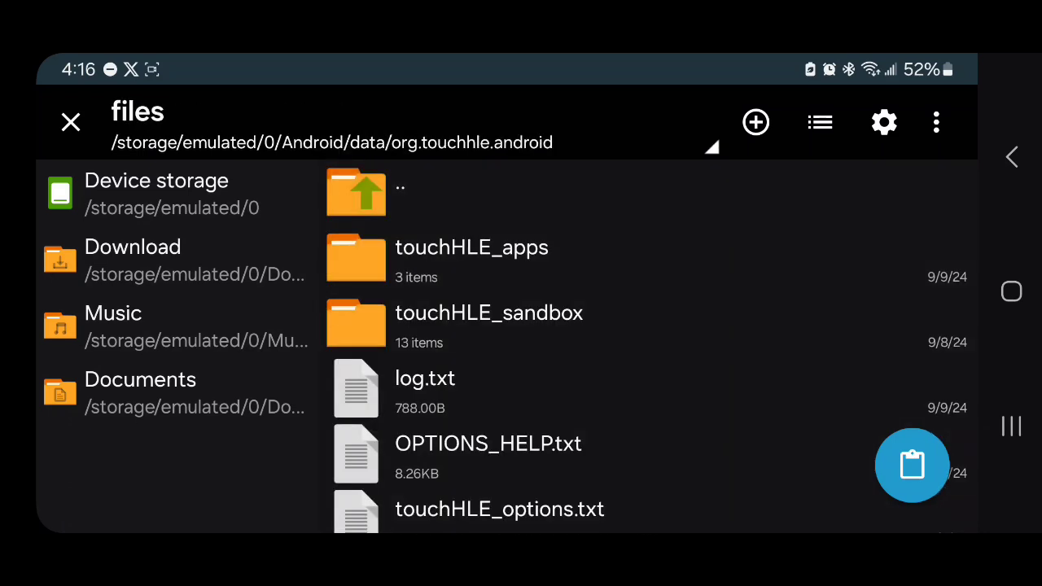
{"action": "left_click", "coordinate": [683, 259]}
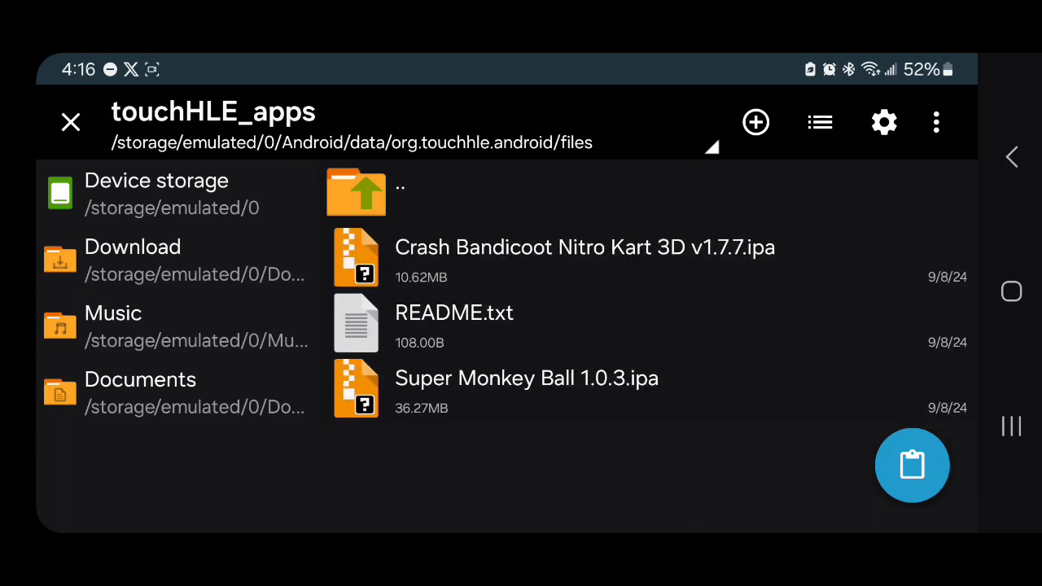
{"action": "left_click", "coordinate": [932, 466]}
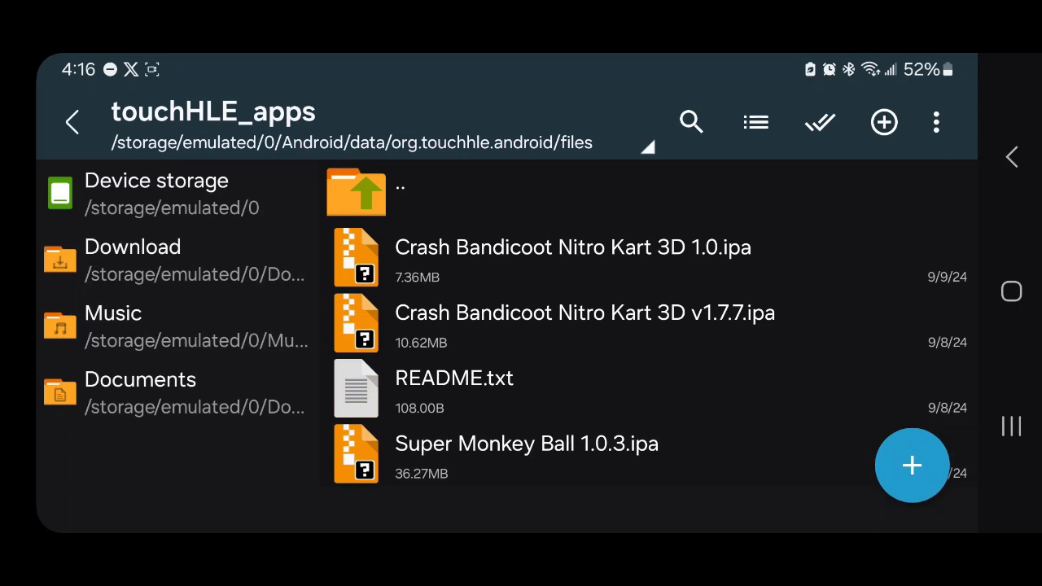
Return home and launch touchHLE to see the new CBNK 3D icon in its app list
{"action": "left_click", "coordinate": [1011, 291]}
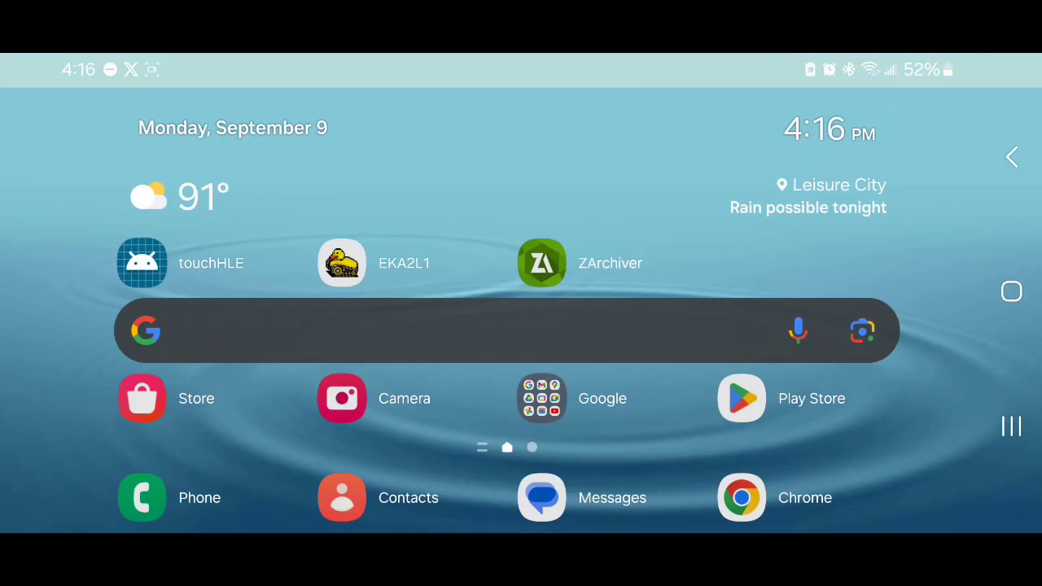
{"action": "left_click", "coordinate": [143, 263]}
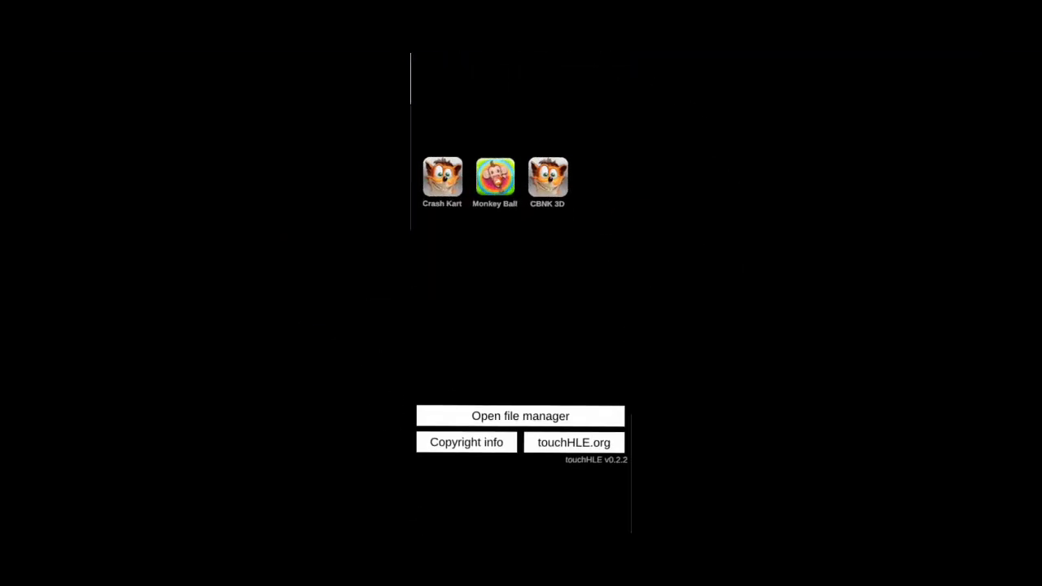